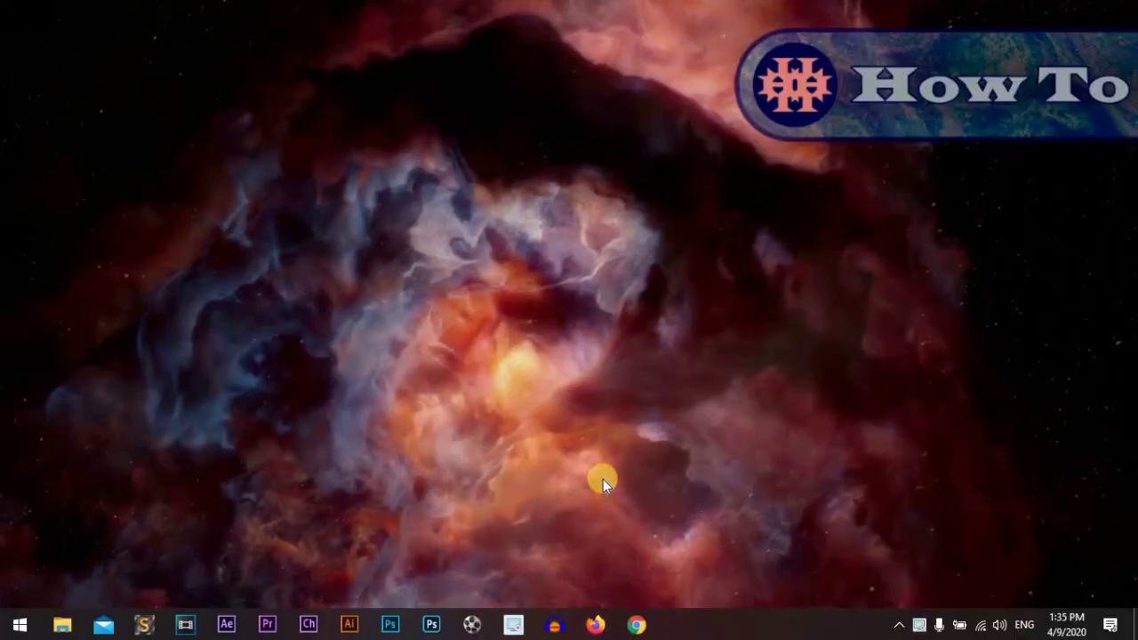
# Step: Bring Photoshop's Home screen to the front, showing recent files like Background.png
pyautogui.click(431, 625)
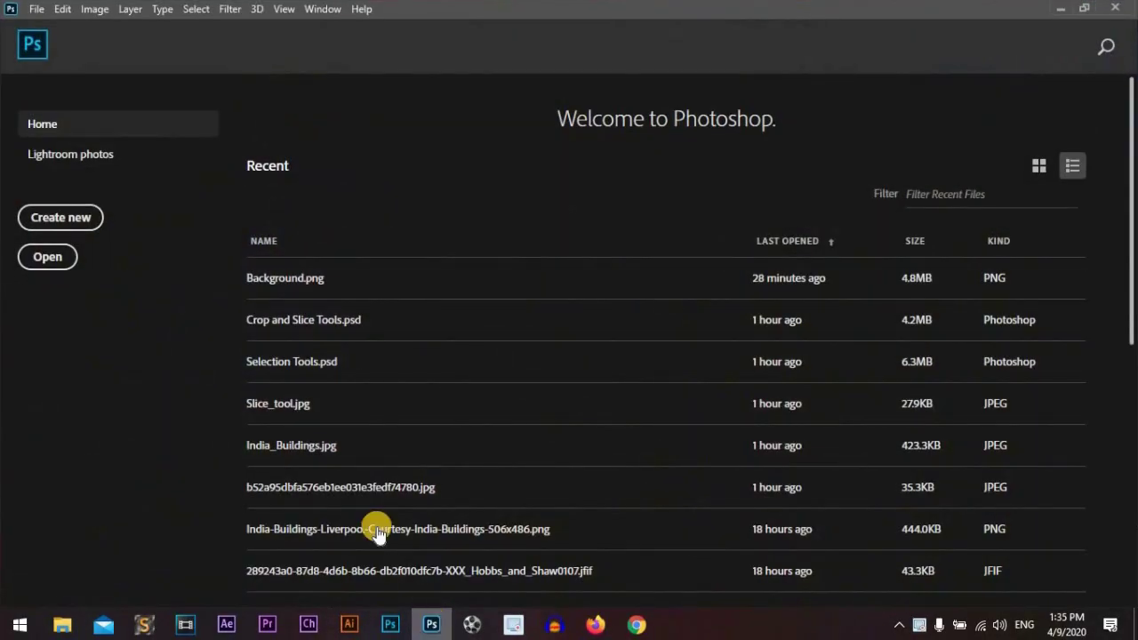
# Step: Create Untitled-1: 1280×720 px at 300 ppi with a transparent background
pyautogui.click(80, 222)
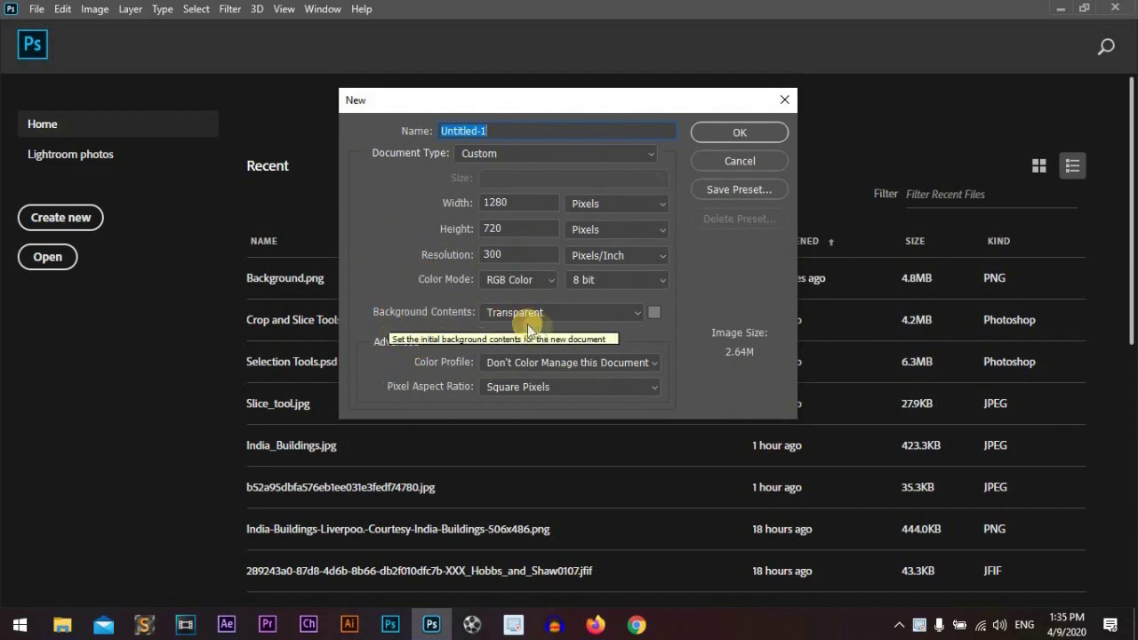
pyautogui.click(741, 130)
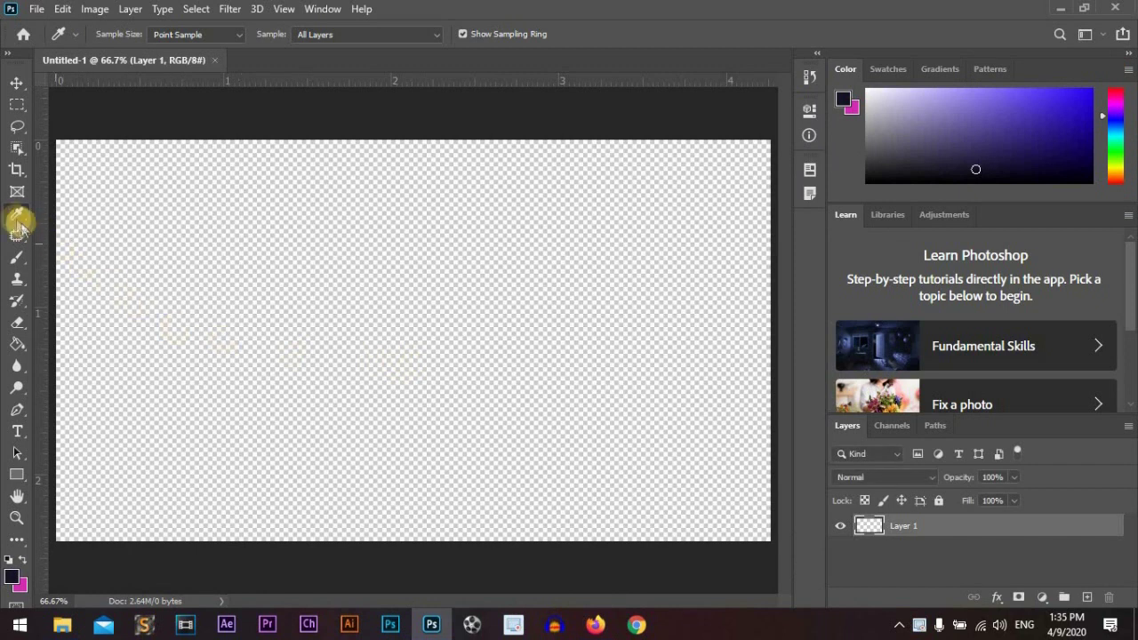
# Step: Select the Eyedropper, open Background.png, and sample a dark maroon foreground from the nebula
pyautogui.moveTo(15, 217); pyautogui.dragTo(71, 219)
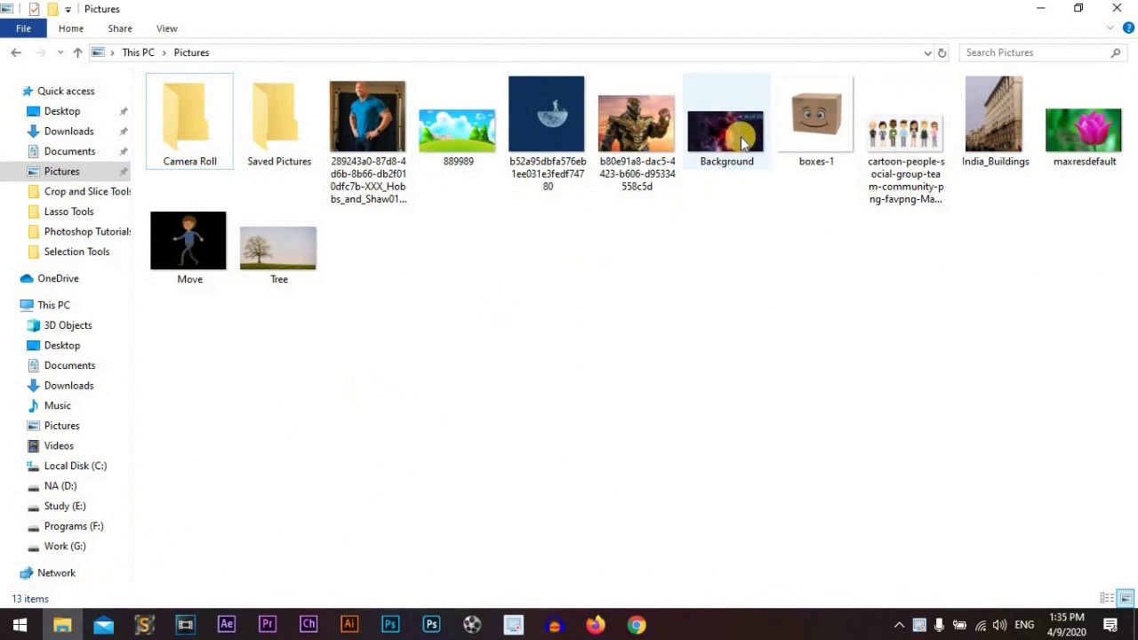
pyautogui.moveTo(743, 142); pyautogui.dragTo(364, 257)
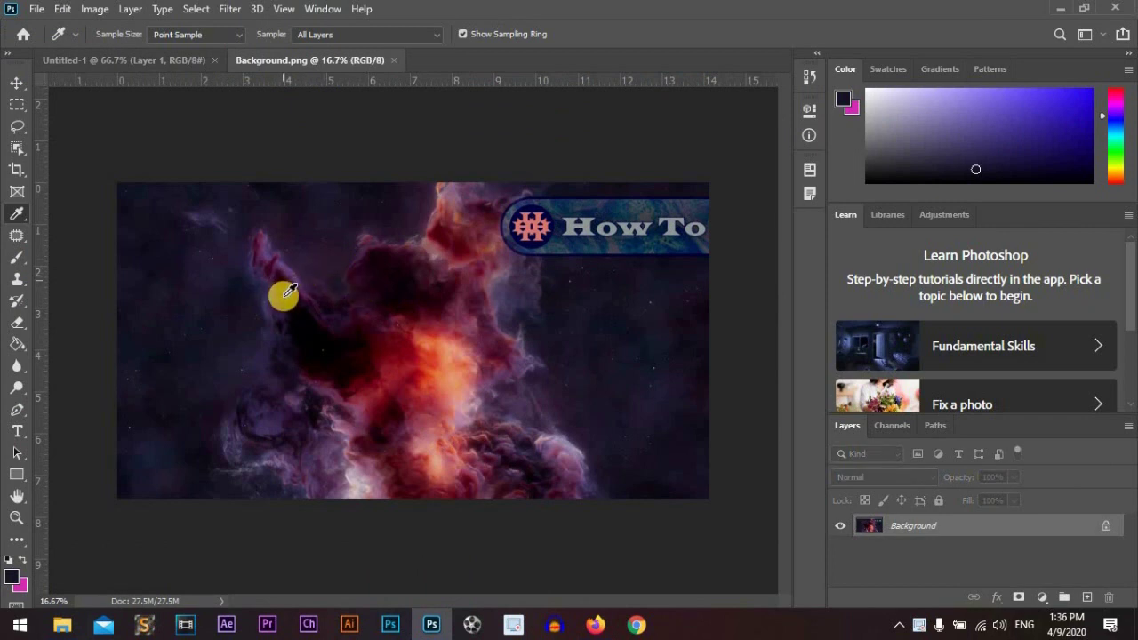
pyautogui.click(215, 267)
# Step: Sample nebula colours by clicking and dragging, ending with peach-orange, then place the first colour sampler
pyautogui.click(351, 233)
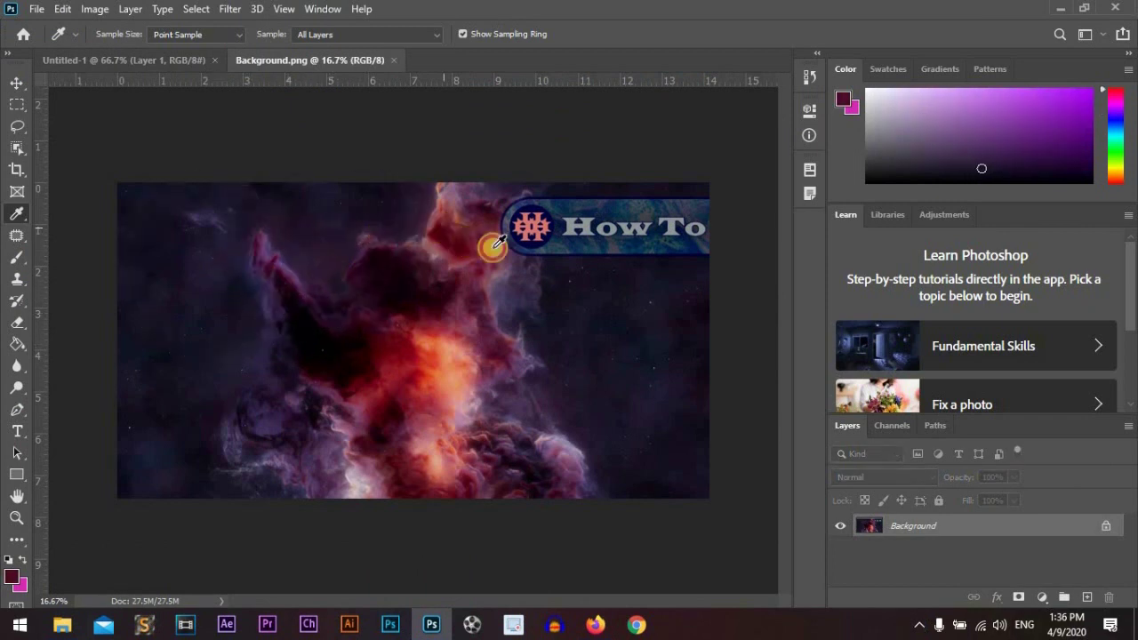
pyautogui.click(578, 233)
pyautogui.moveTo(563, 325); pyautogui.dragTo(439, 377)
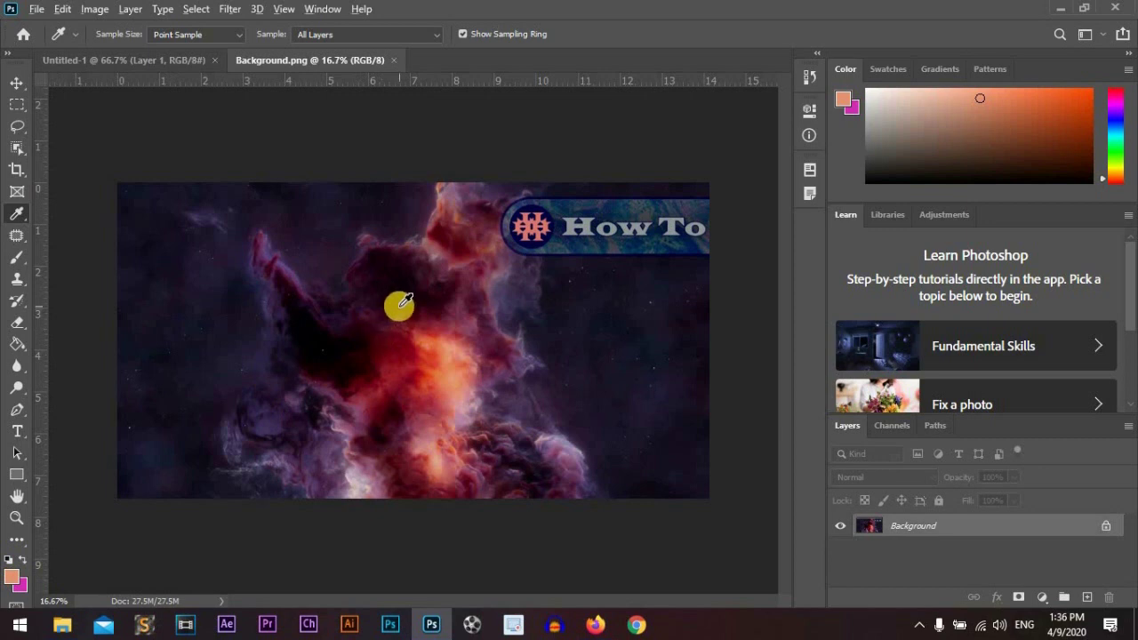
pyautogui.moveTo(415, 329); pyautogui.dragTo(312, 401)
pyautogui.moveTo(399, 378); pyautogui.dragTo(378, 348)
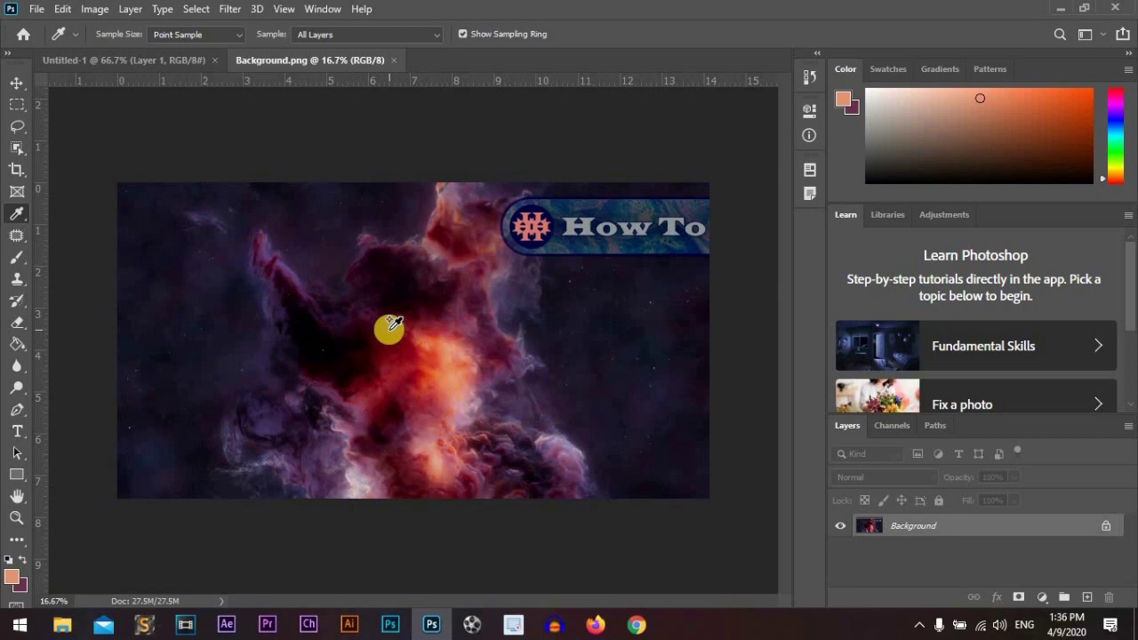
pyautogui.keyDown('shift'); pyautogui.click(215, 283); pyautogui.keyUp('shift')
# Step: Place colour samplers #2–#10 across the nebula and dismiss the ten-sampler maximum warning
pyautogui.keyDown('shift'); pyautogui.click(337, 221); pyautogui.keyUp('shift')
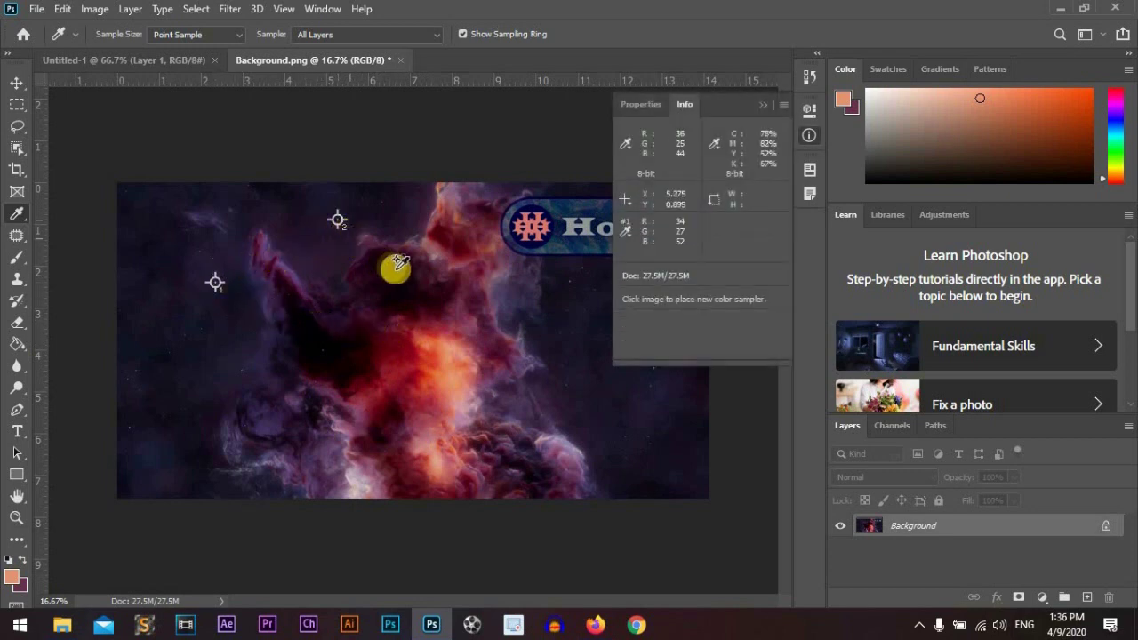
pyautogui.keyDown('shift'); pyautogui.click(403, 273); pyautogui.keyUp('shift')
pyautogui.keyDown('shift'); pyautogui.click(556, 309); pyautogui.keyUp('shift')
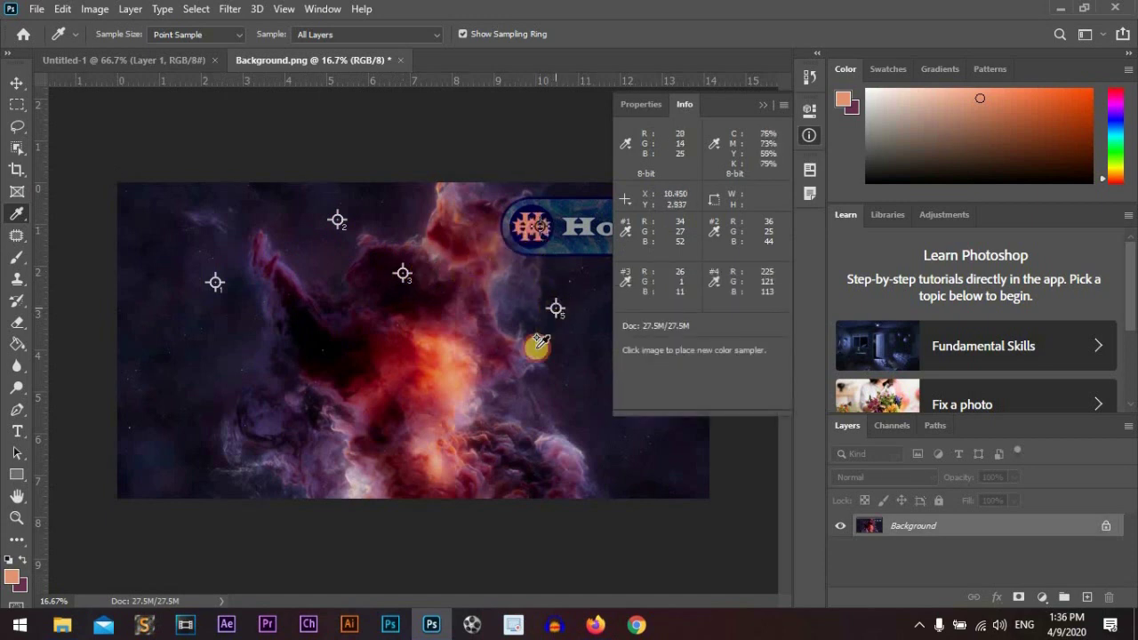
pyautogui.keyDown('shift'); pyautogui.click(498, 394); pyautogui.keyUp('shift')
pyautogui.keyDown('shift'); pyautogui.click(398, 400); pyautogui.keyUp('shift')
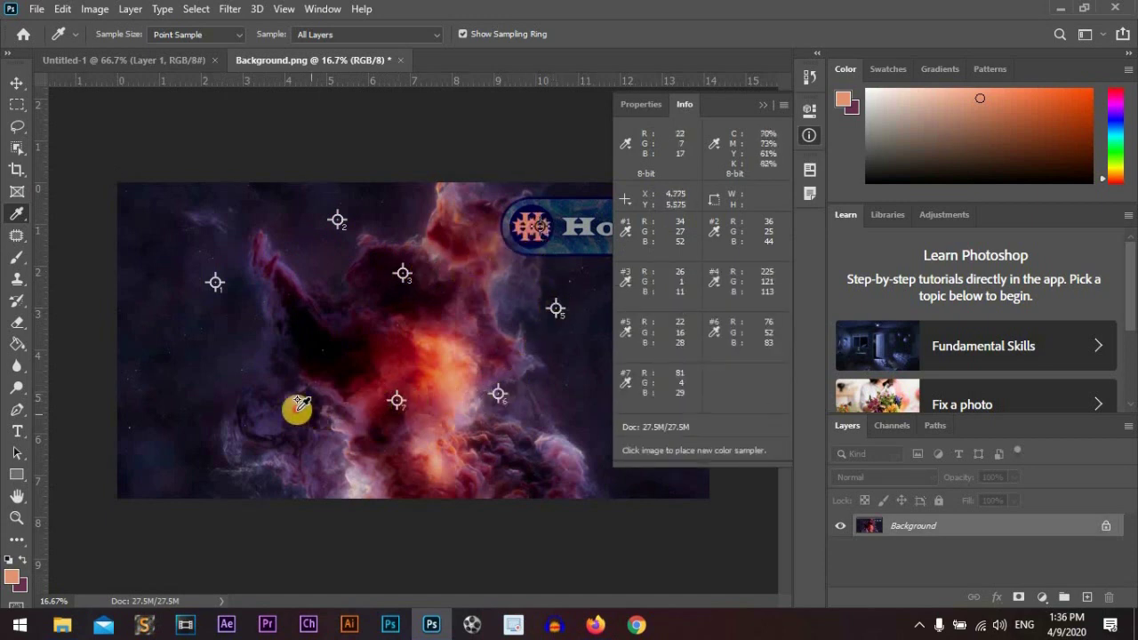
pyautogui.keyDown('shift'); pyautogui.click(297, 410); pyautogui.keyUp('shift')
pyautogui.keyDown('shift'); pyautogui.click(223, 438); pyautogui.keyUp('shift')
pyautogui.keyDown('shift'); pyautogui.click(172, 393); pyautogui.keyUp('shift')
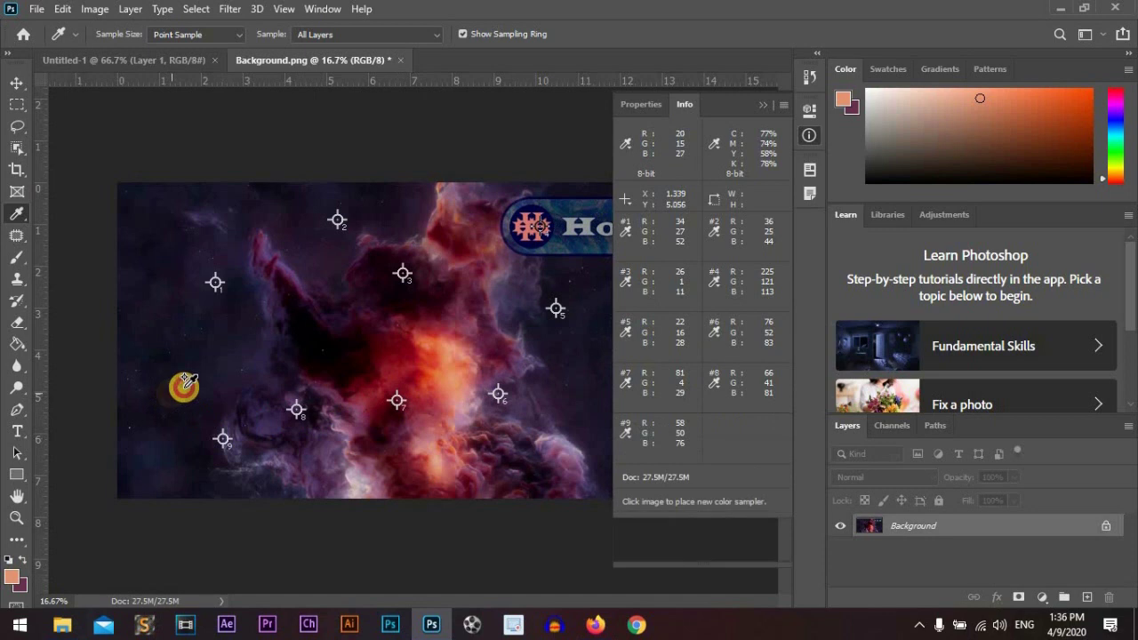
pyautogui.keyDown('shift'); pyautogui.click(322, 335); pyautogui.keyUp('shift')
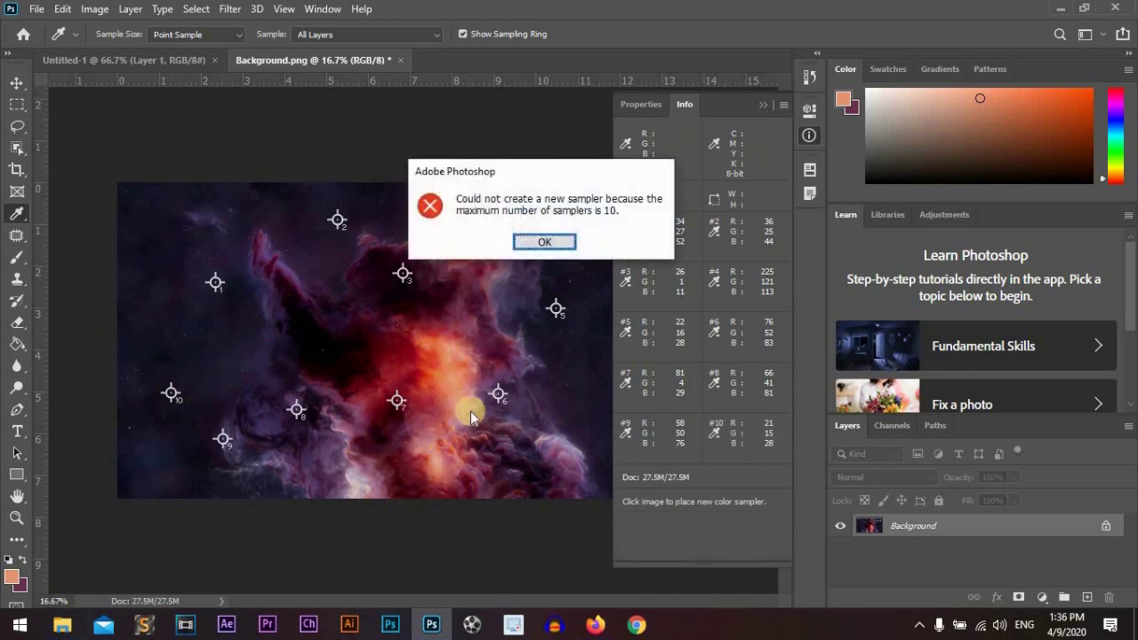
pyautogui.click(555, 249)
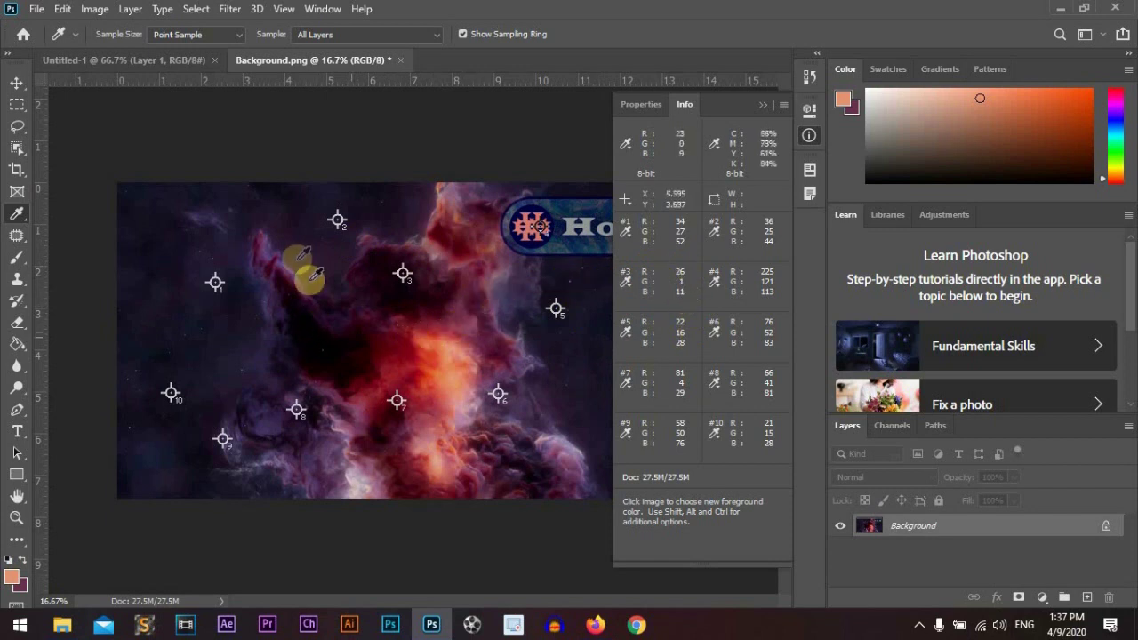
# Step: Clear All samplers with the Color Sampler Tool, close the Info panel, and reselect the Eyedropper
pyautogui.rightClick(15, 216)
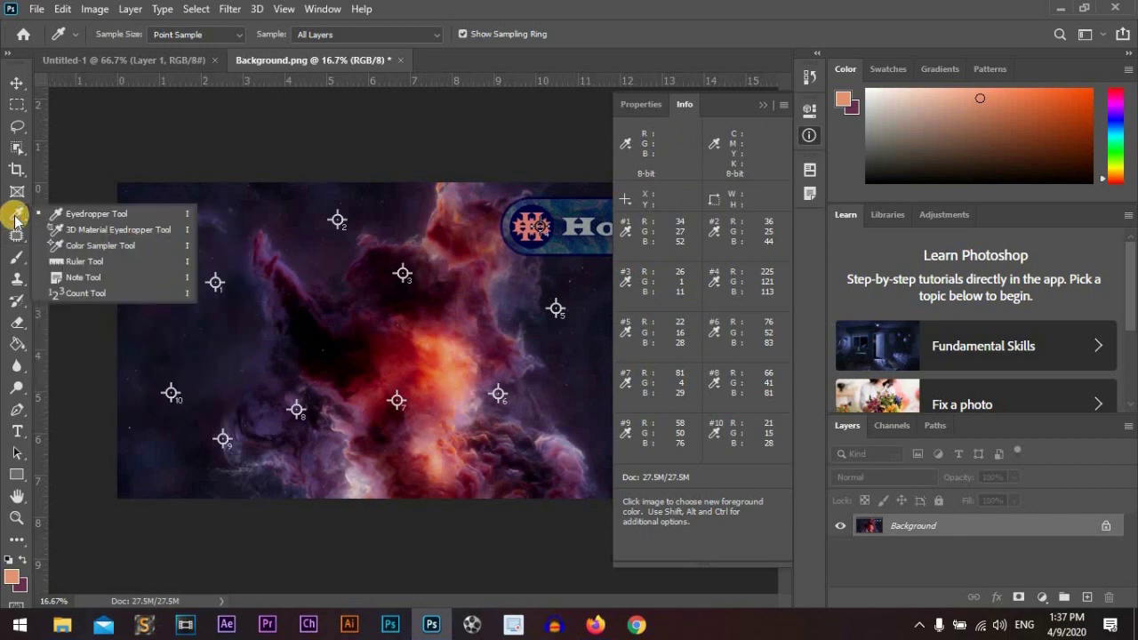
pyautogui.click(107, 248)
pyautogui.click(278, 35)
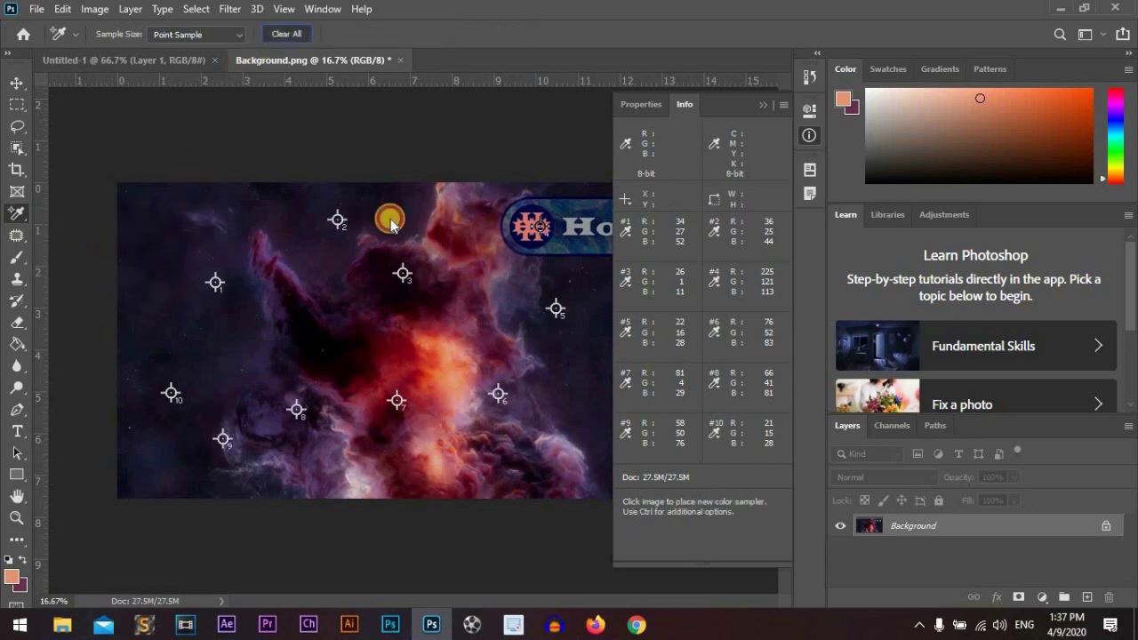
pyautogui.click(764, 101)
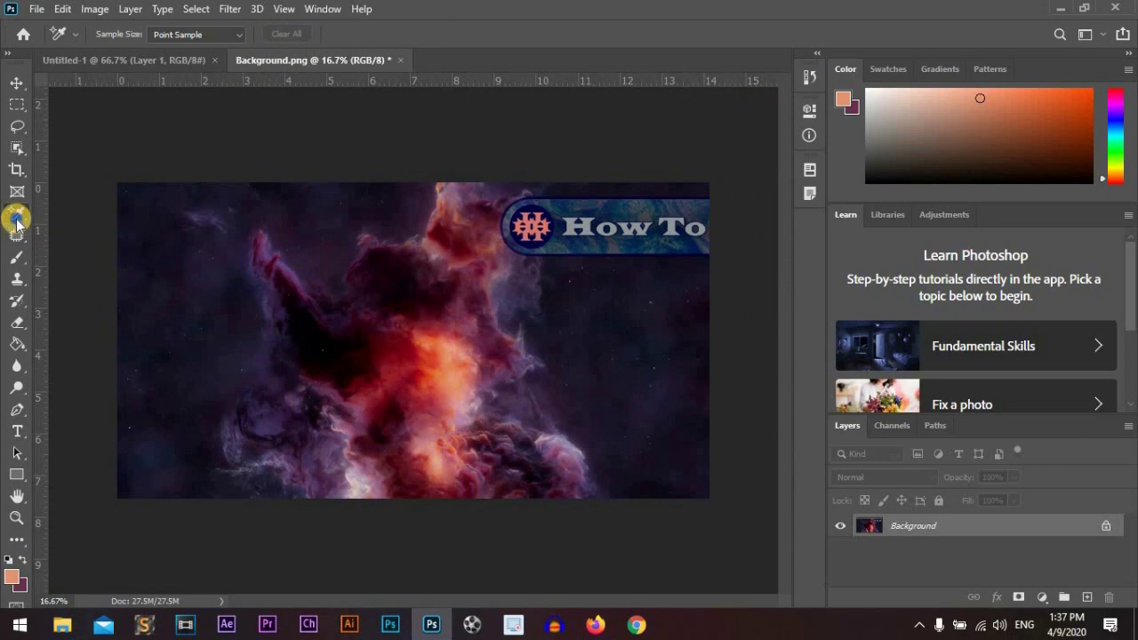
pyautogui.moveTo(17, 218); pyautogui.dragTo(99, 214)
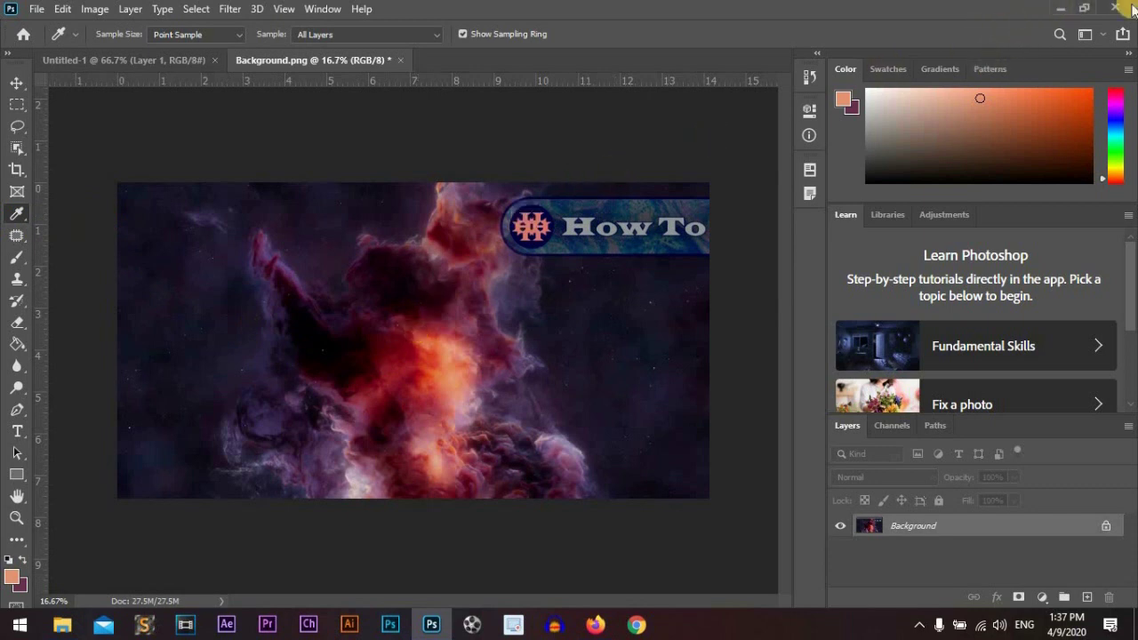
# Step: Restore Photoshop to a half-screen window and sample a dark purple foreground beside the browser
pyautogui.click(1089, 9)
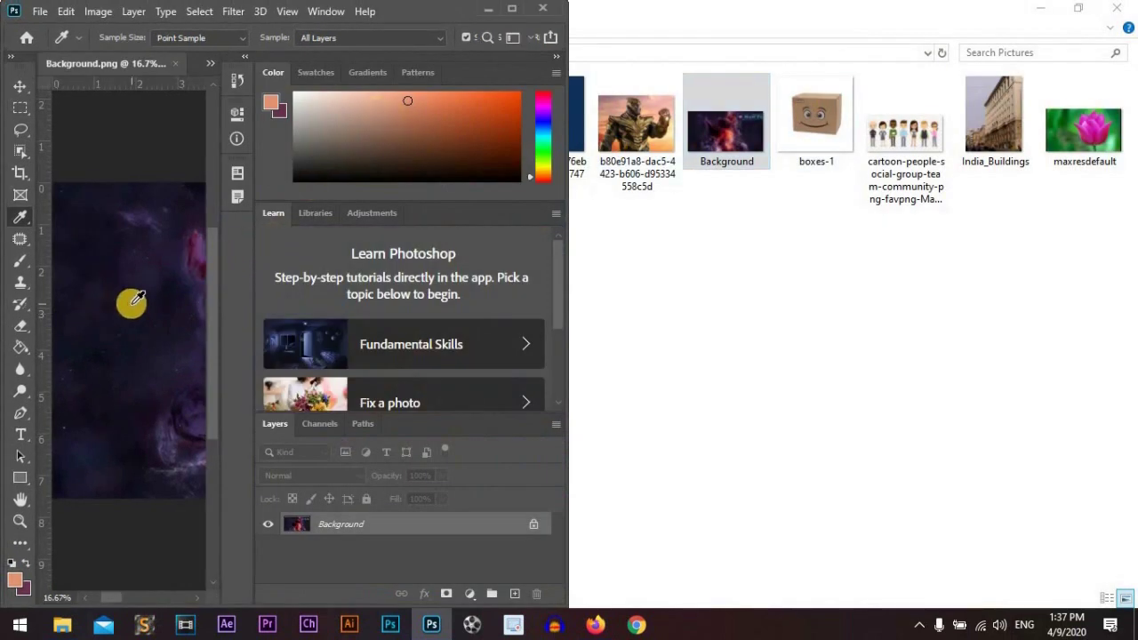
pyautogui.moveTo(131, 303)
pyautogui.mouseDown()
pyautogui.moveTo(101, 337)
pyautogui.moveTo(127, 329)
pyautogui.moveTo(103, 262)
pyautogui.moveTo(148, 223)
pyautogui.moveTo(173, 279)
pyautogui.moveTo(169, 342)
pyautogui.moveTo(119, 307)
pyautogui.moveTo(124, 324)
pyautogui.mouseUp()
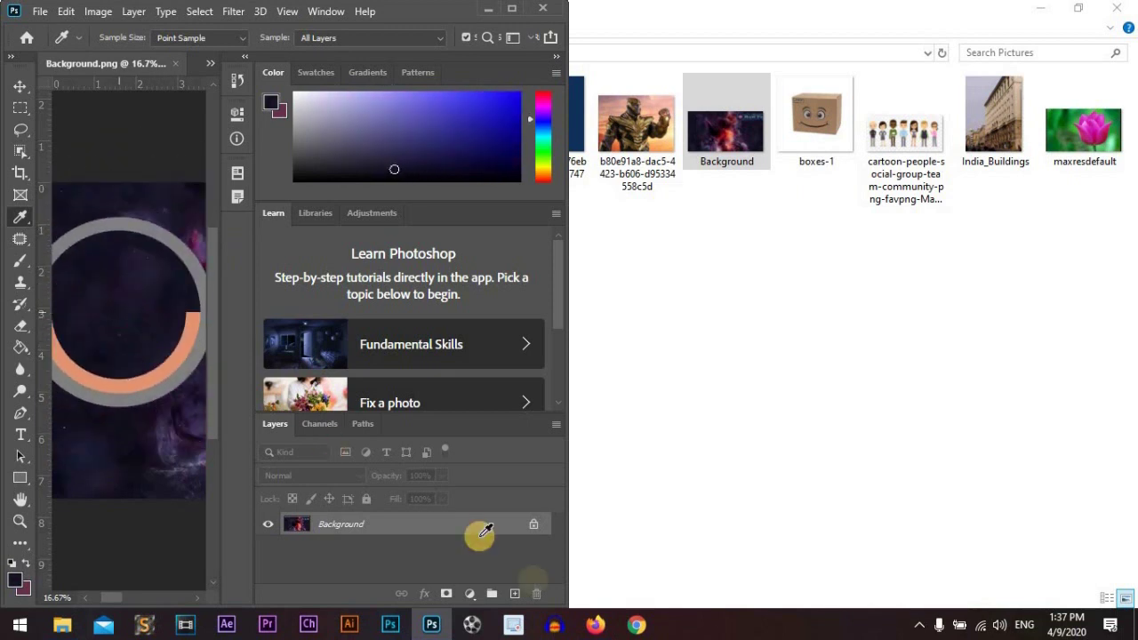
pyautogui.click(592, 628)
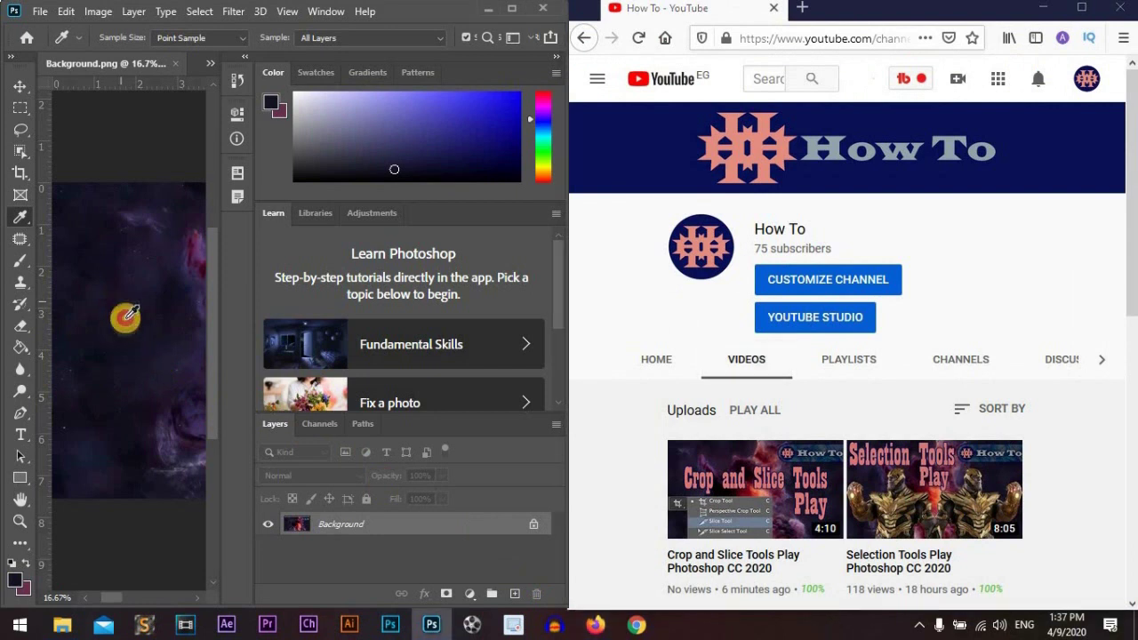
# Step: Drag the Eyedropper from the canvas onto the YouTube thumbnails to sample colours outside Photoshop
pyautogui.moveTo(120, 322); pyautogui.dragTo(774, 489)
pyautogui.moveTo(854, 491); pyautogui.dragTo(116, 341)
pyautogui.scroll(-5, 1129, 199)
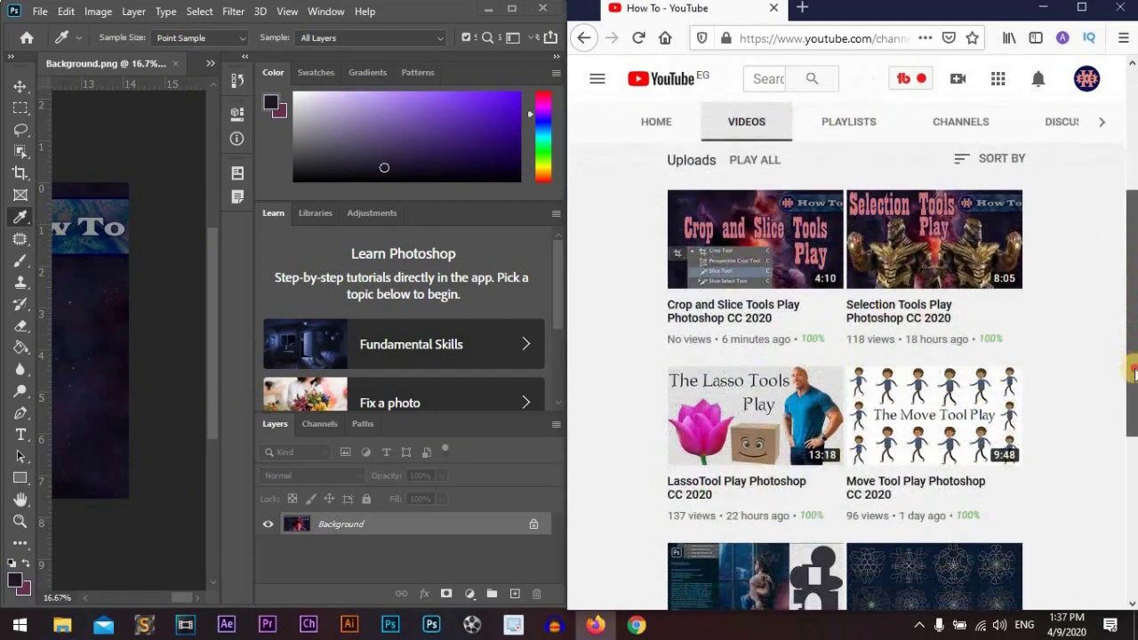
# Step: Sample pink from the tulip thumbnail, then blue from the Marquee thumbnail, and maximize Photoshop
pyautogui.click(96, 321)
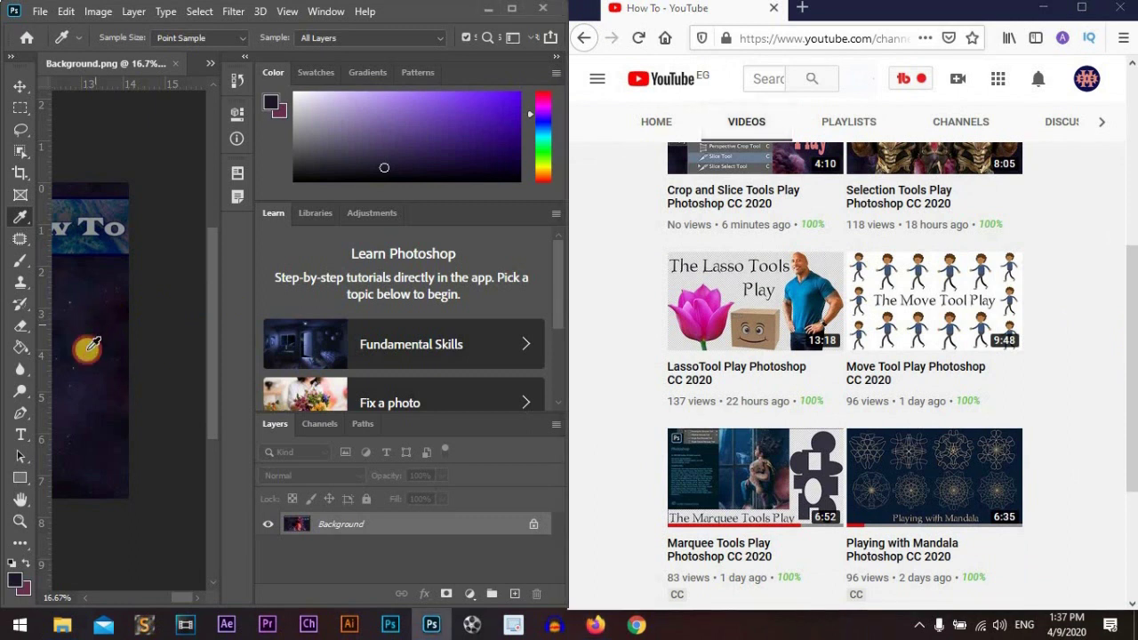
pyautogui.moveTo(80, 338)
pyautogui.mouseDown()
pyautogui.moveTo(703, 311)
pyautogui.moveTo(755, 325)
pyautogui.moveTo(764, 338)
pyautogui.moveTo(747, 356)
pyautogui.moveTo(820, 318)
pyautogui.moveTo(816, 306)
pyautogui.moveTo(920, 297)
pyautogui.moveTo(936, 329)
pyautogui.moveTo(126, 370)
pyautogui.moveTo(87, 327)
pyautogui.mouseUp()
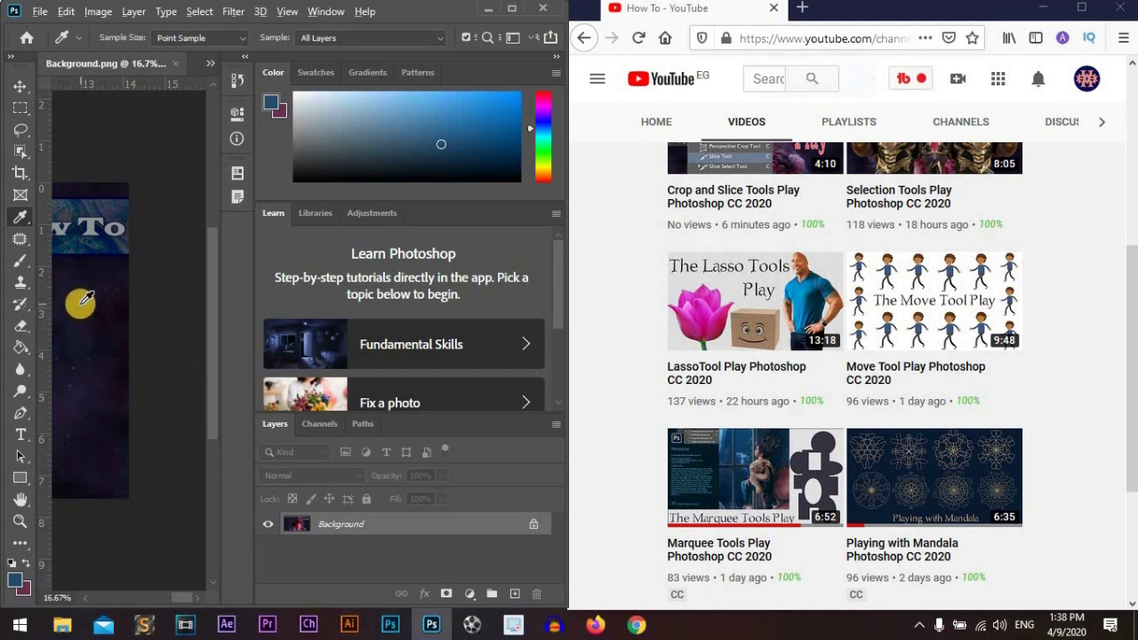
pyautogui.moveTo(86, 300); pyautogui.dragTo(871, 502)
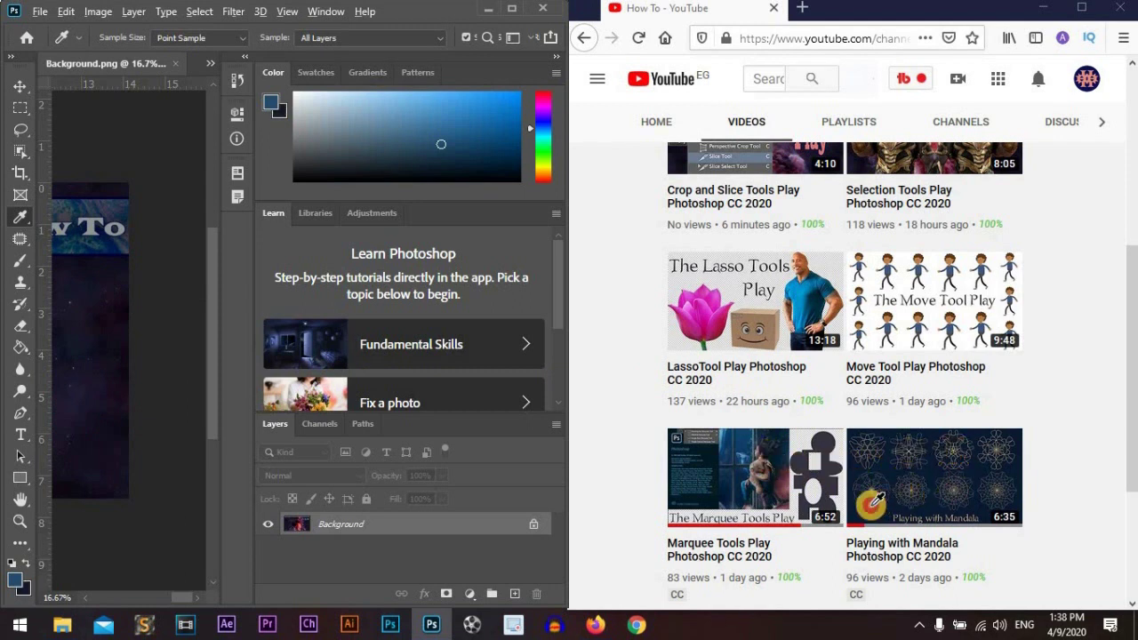
pyautogui.moveTo(760, 489); pyautogui.dragTo(772, 485)
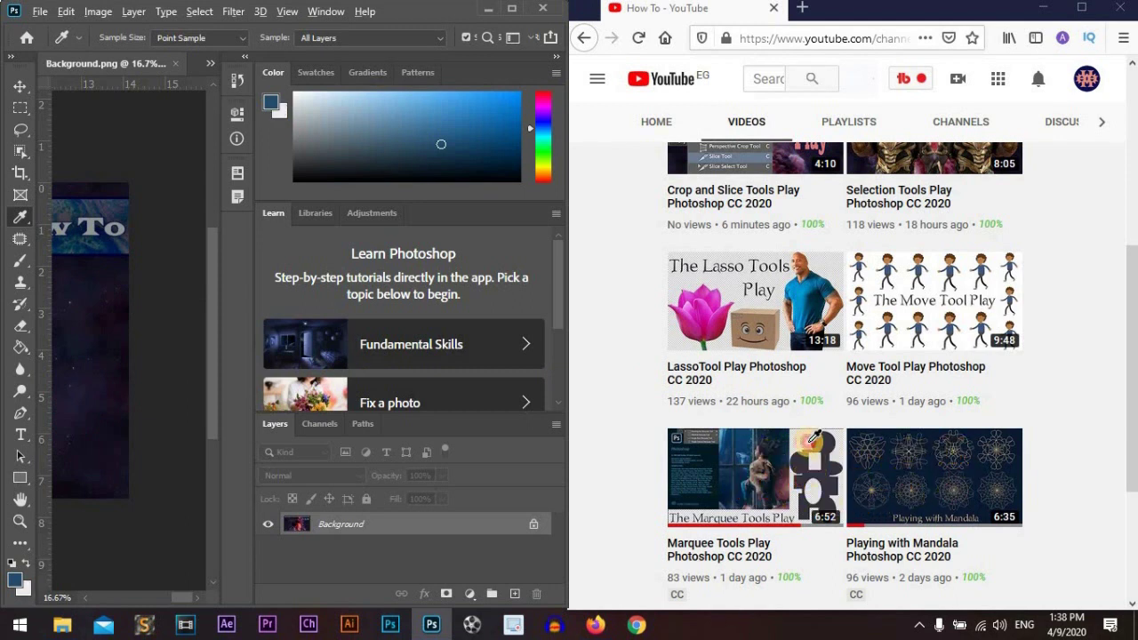
pyautogui.click(508, 9)
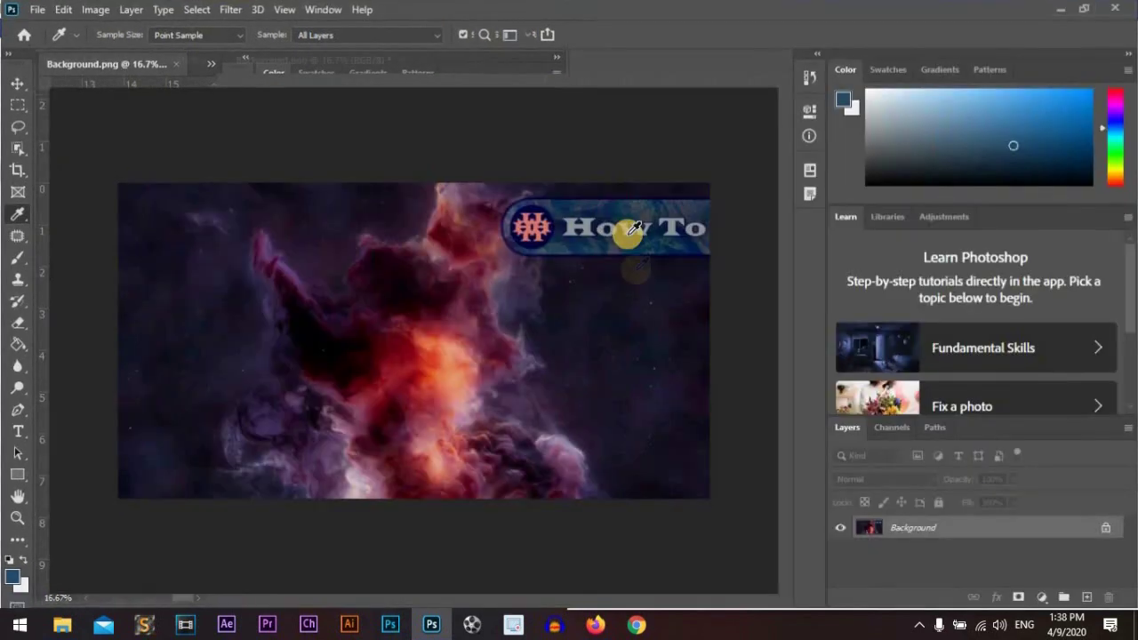